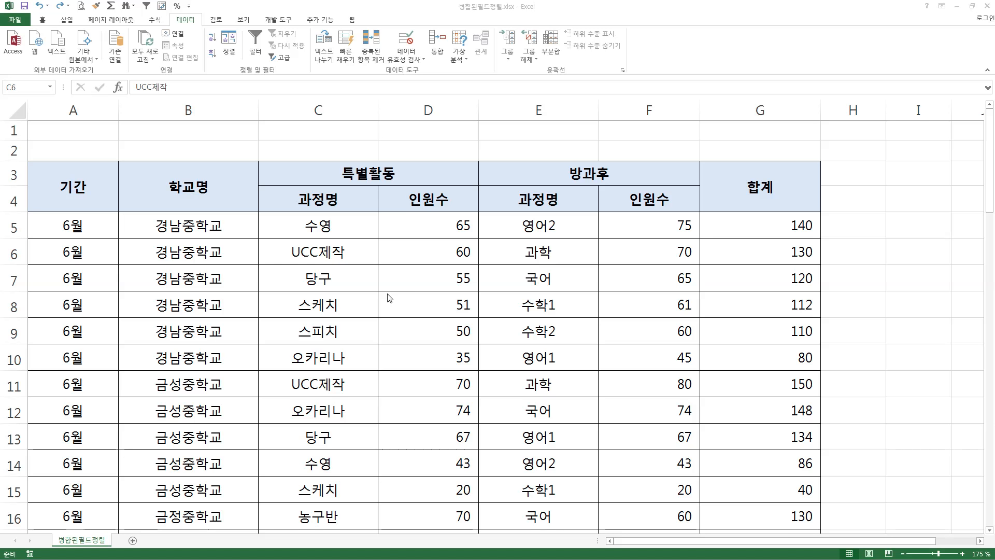
Step: Examine the merged header cells 기간 and 특별활동 and the Merge & Center option for the data cells B7:C7
{"action": "left_click", "coordinate": [398, 236]}
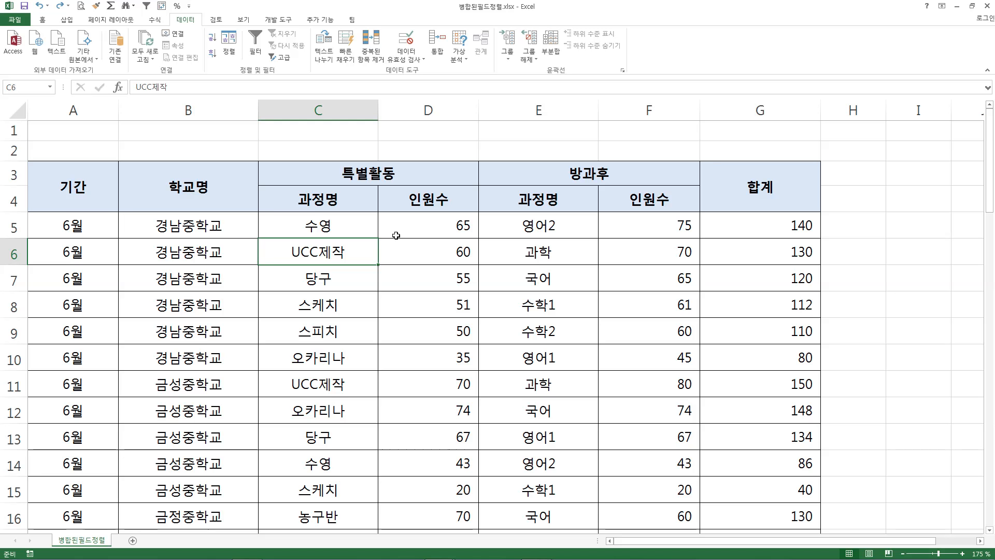
{"action": "left_click", "coordinate": [313, 224]}
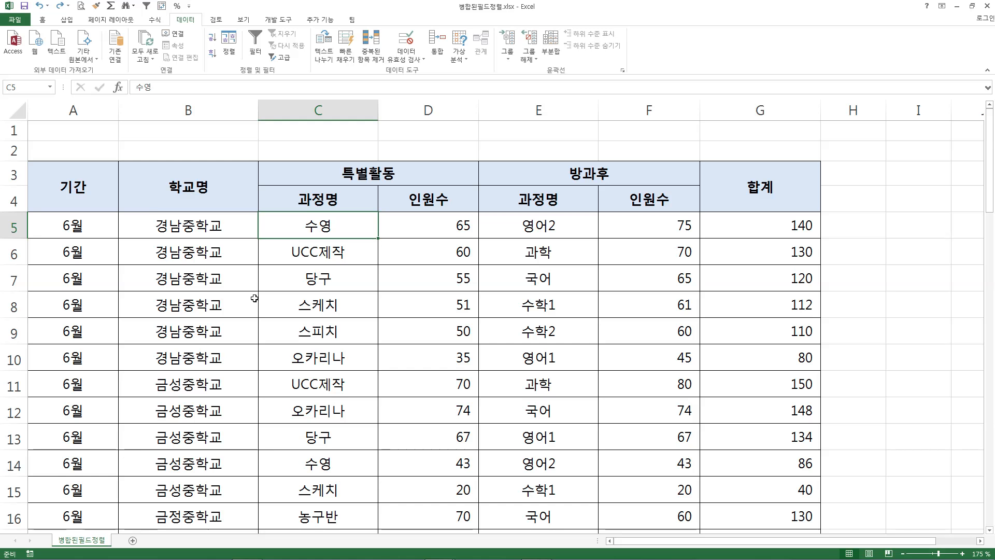
{"action": "left_click_drag", "start_coordinate": [217, 280], "coordinate": [305, 278]}
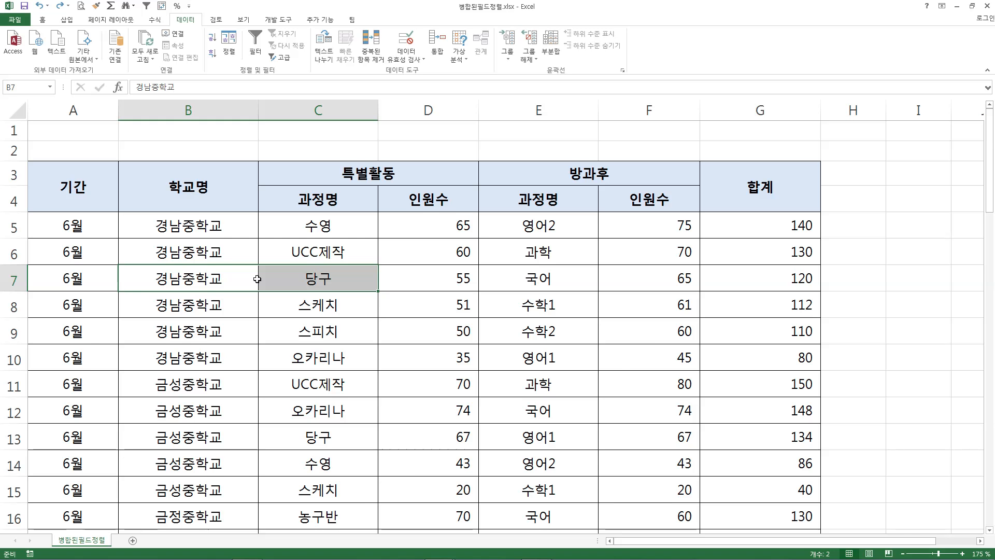
{"action": "left_click", "coordinate": [50, 19]}
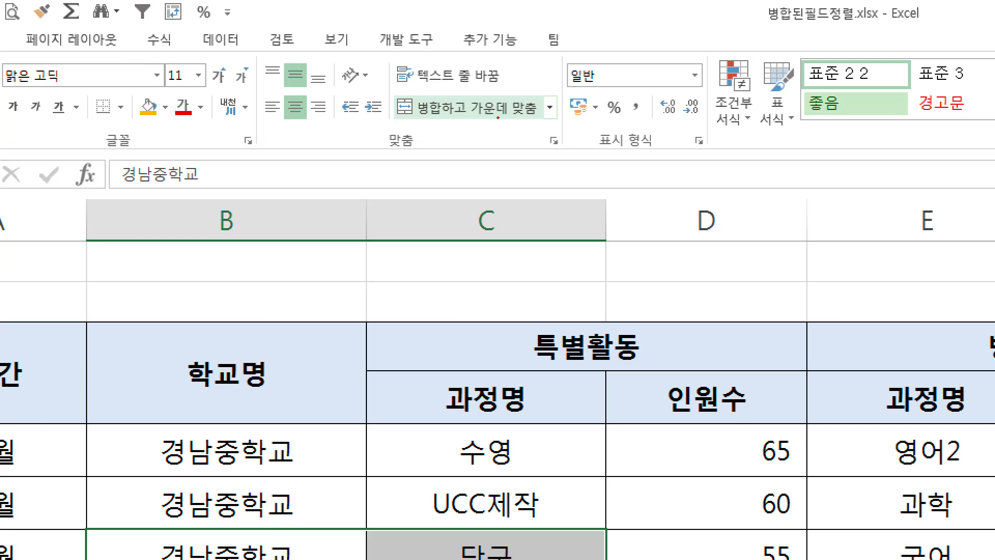
{"action": "left_click", "coordinate": [478, 104]}
{"action": "left_click_drag", "start_coordinate": [423, 115], "coordinate": [524, 120]}
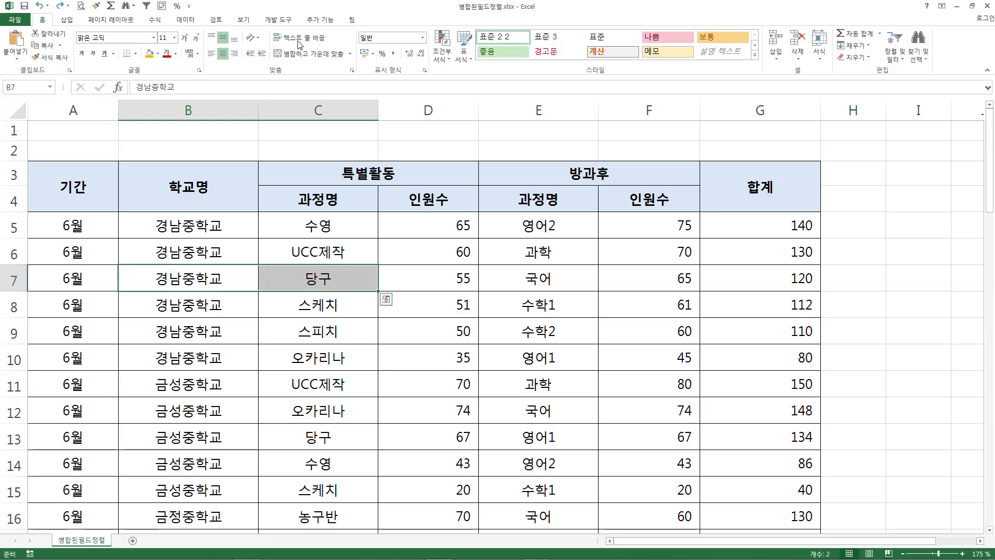
{"action": "left_click", "coordinate": [292, 386]}
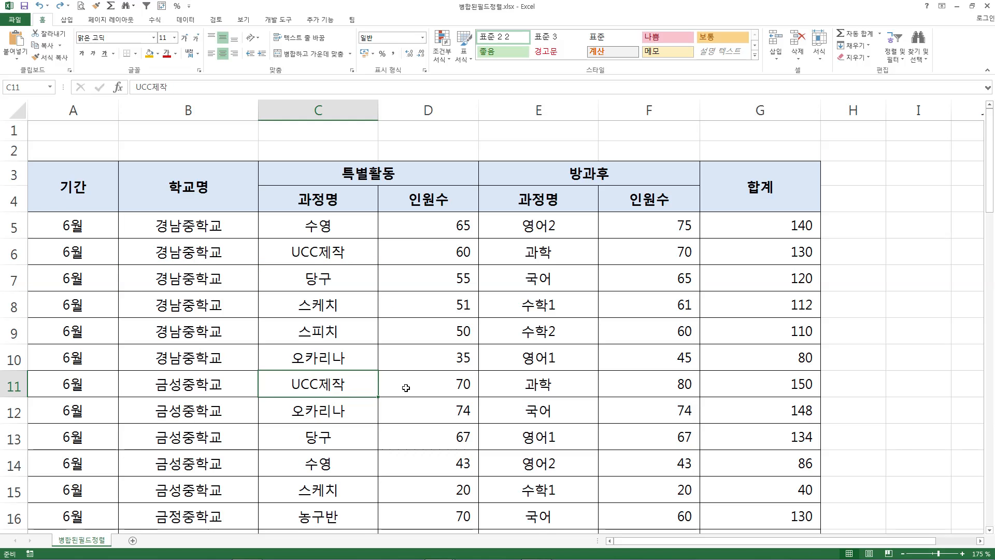
{"action": "left_click", "coordinate": [73, 187]}
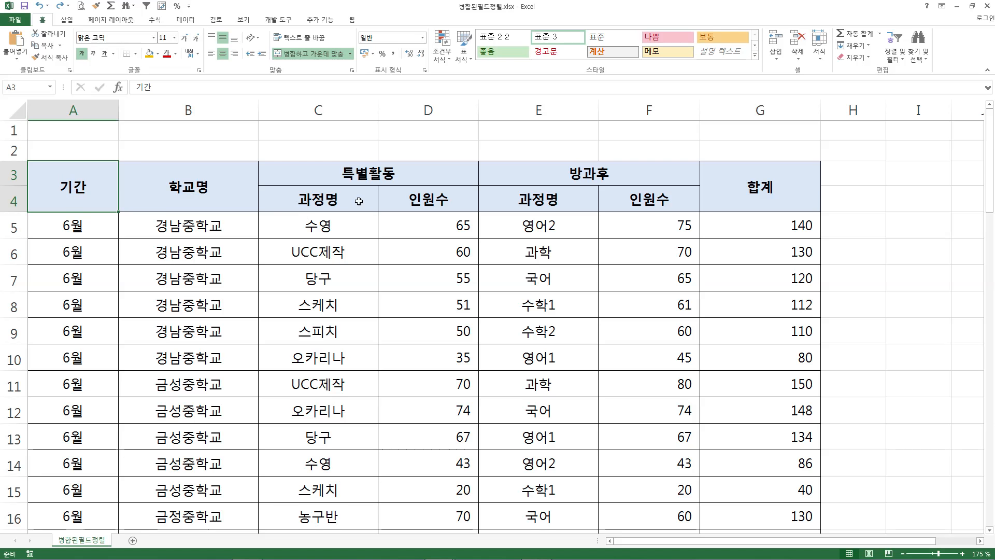
{"action": "left_click", "coordinate": [372, 177]}
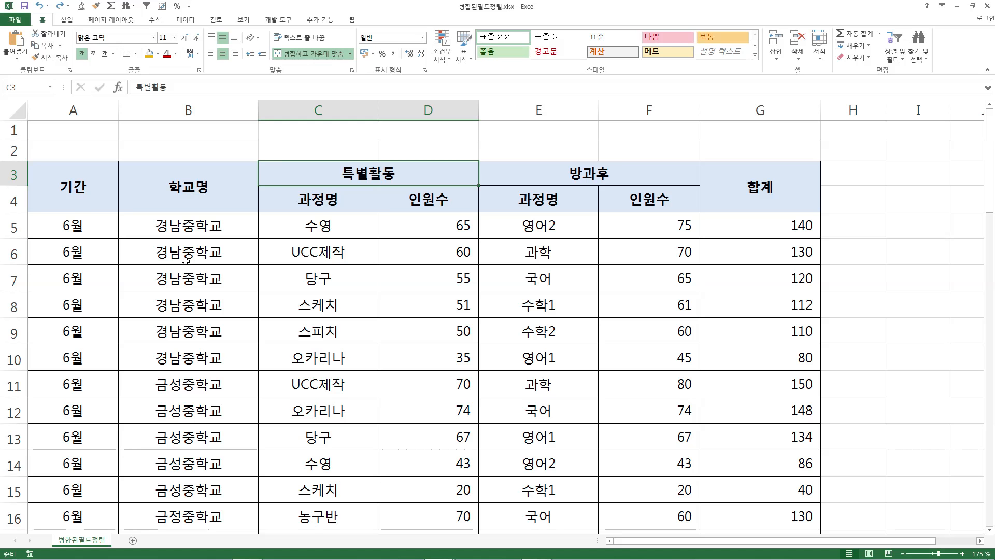
{"action": "left_click_drag", "start_coordinate": [233, 252], "coordinate": [316, 254]}
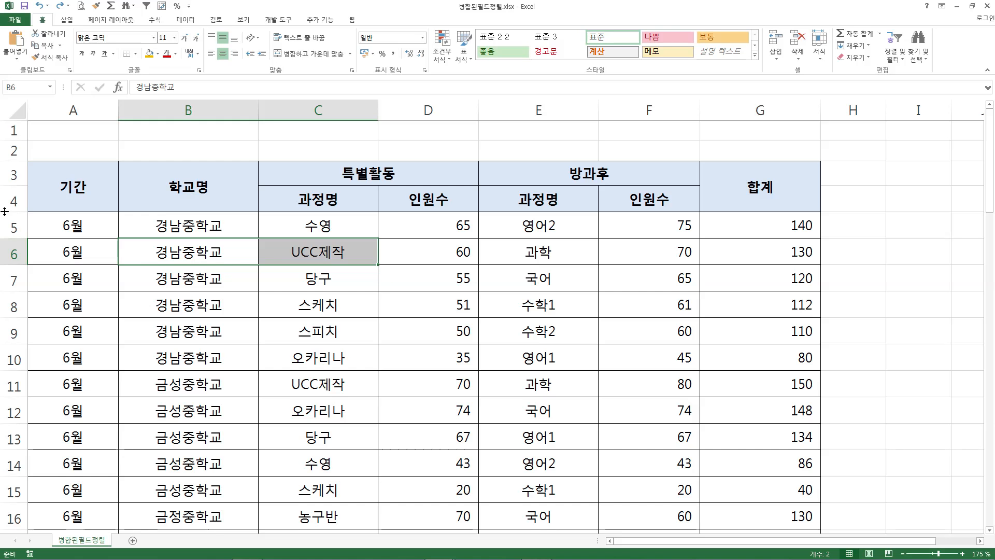
{"action": "left_click", "coordinate": [502, 326]}
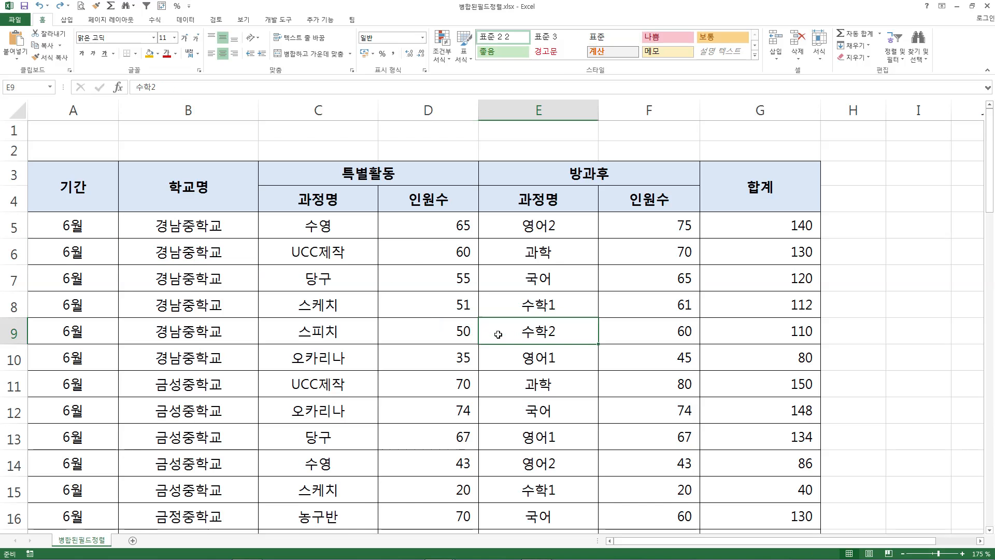
Step: Open the Sort dialog for the table from data cell C6 and move it clear of the header rows
{"action": "left_click", "coordinate": [283, 251]}
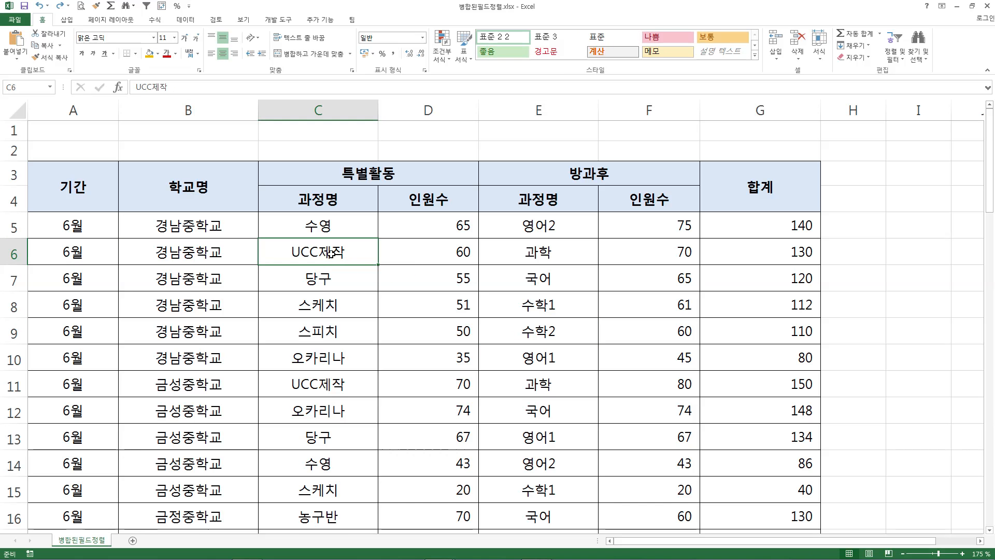
{"action": "left_click", "coordinate": [185, 19]}
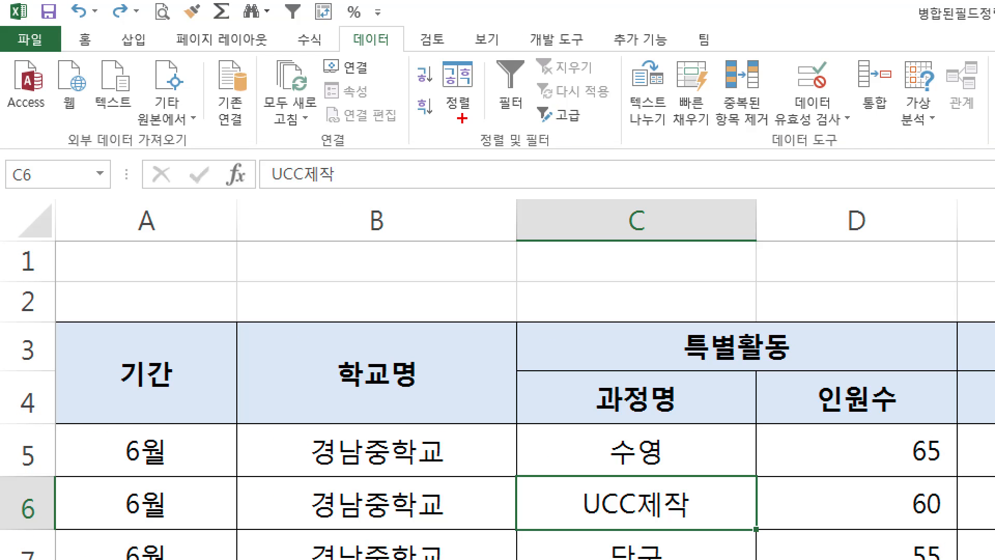
{"action": "left_click_drag", "start_coordinate": [437, 119], "coordinate": [486, 126]}
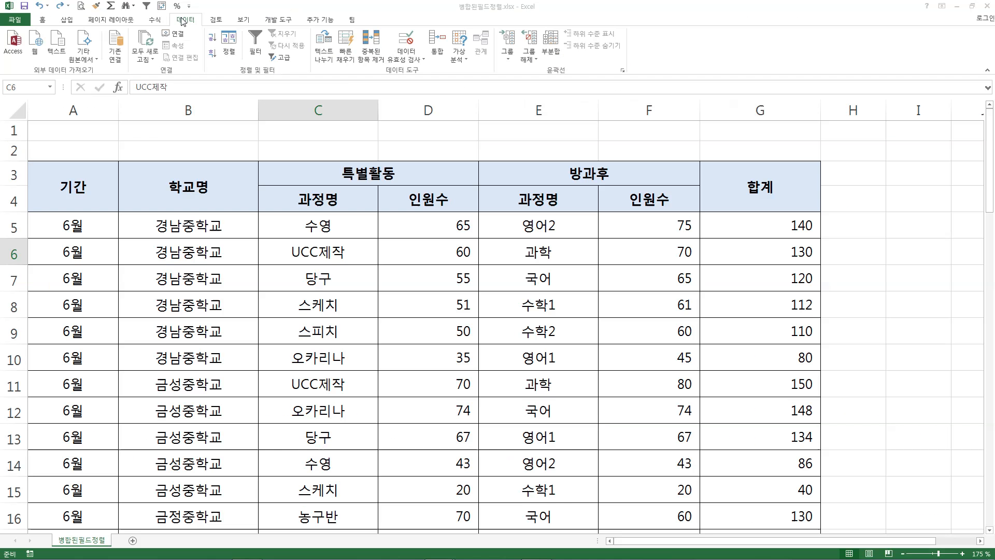
{"action": "left_click", "coordinate": [457, 83]}
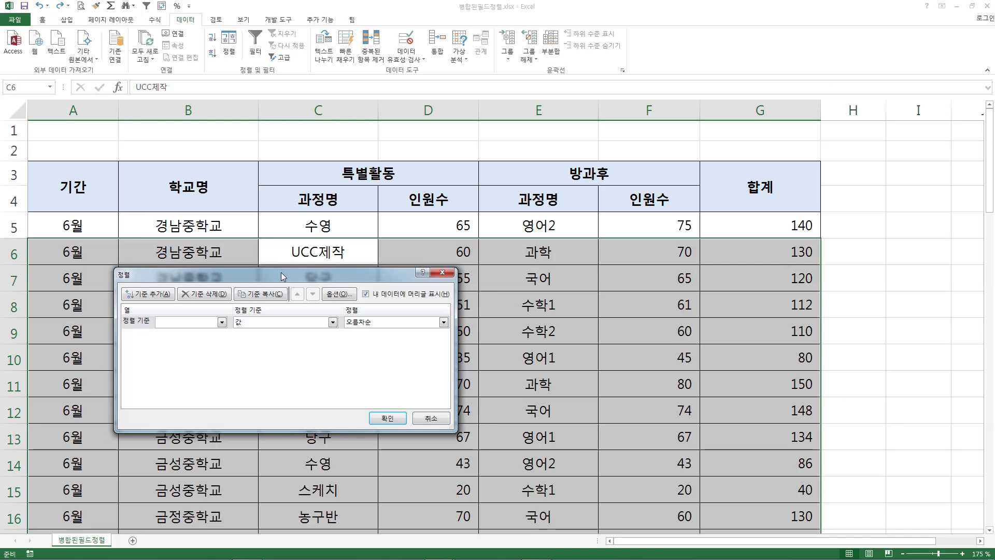
{"action": "left_click_drag", "start_coordinate": [283, 275], "coordinate": [384, 285]}
Step: Examine the sort column choices offered while the header option is on, comparing them with header rows 3–4 and data row 5
{"action": "left_click", "coordinate": [282, 332]}
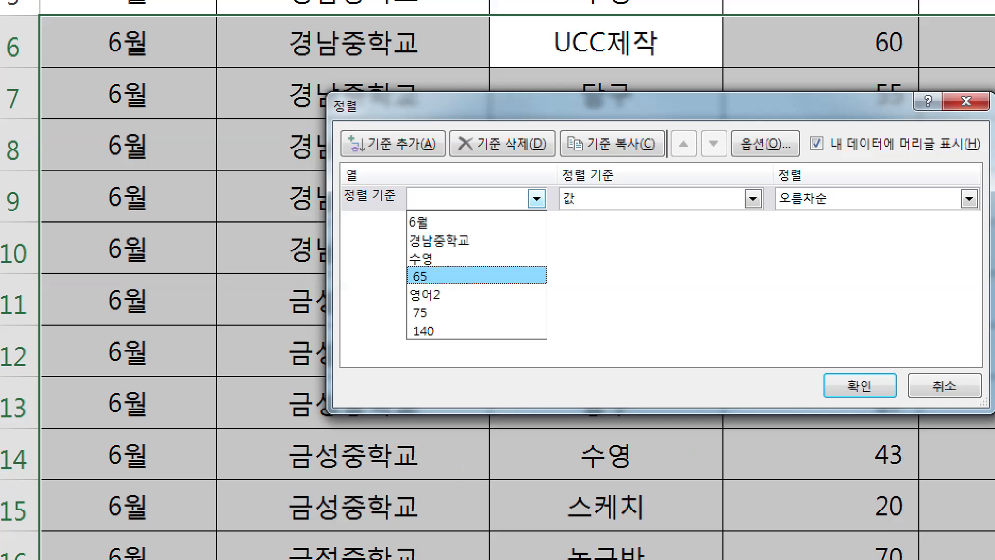
{"action": "left_click_drag", "start_coordinate": [401, 217], "coordinate": [387, 364]}
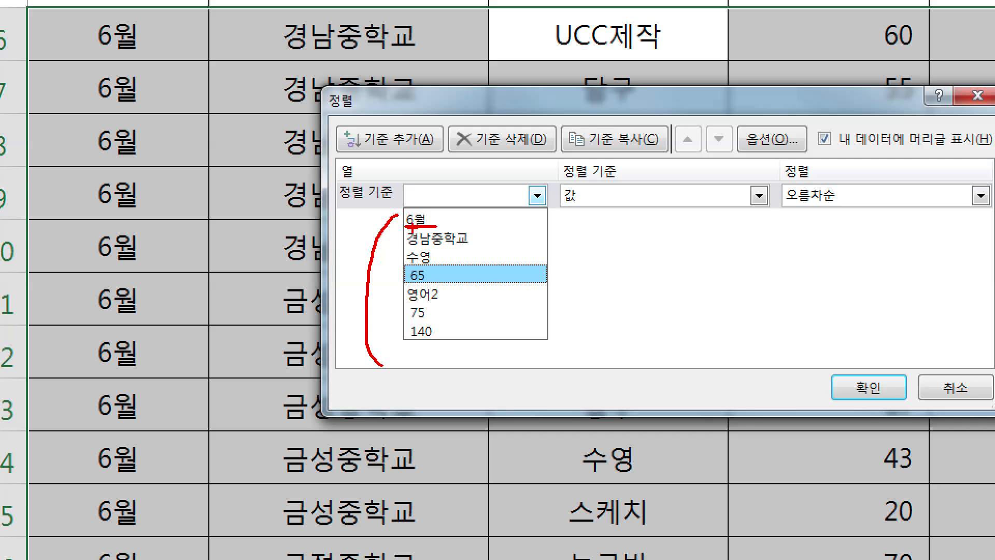
{"action": "left_click_drag", "start_coordinate": [414, 248], "coordinate": [442, 249]}
{"action": "key", "text": "Escape"}
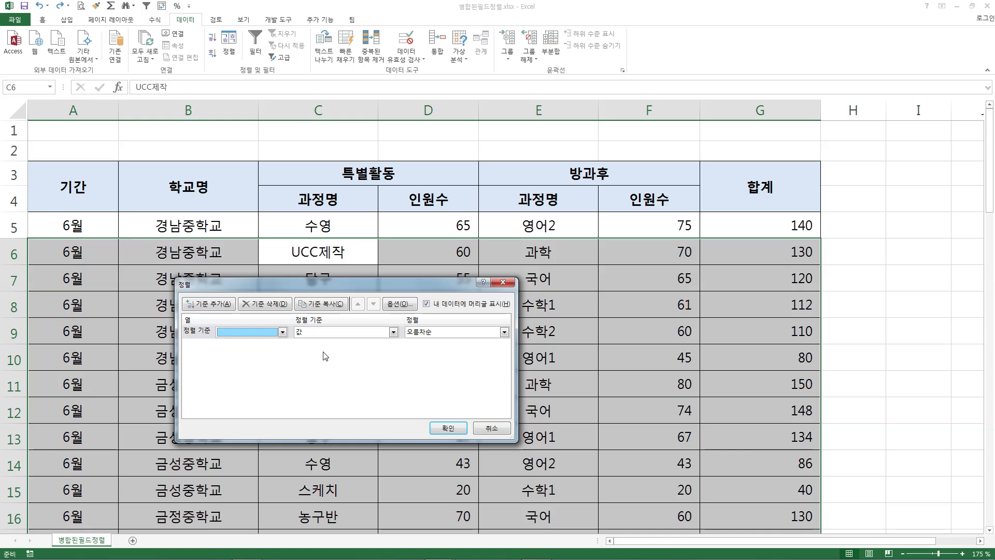
{"action": "key", "text": "ctrl+1"}
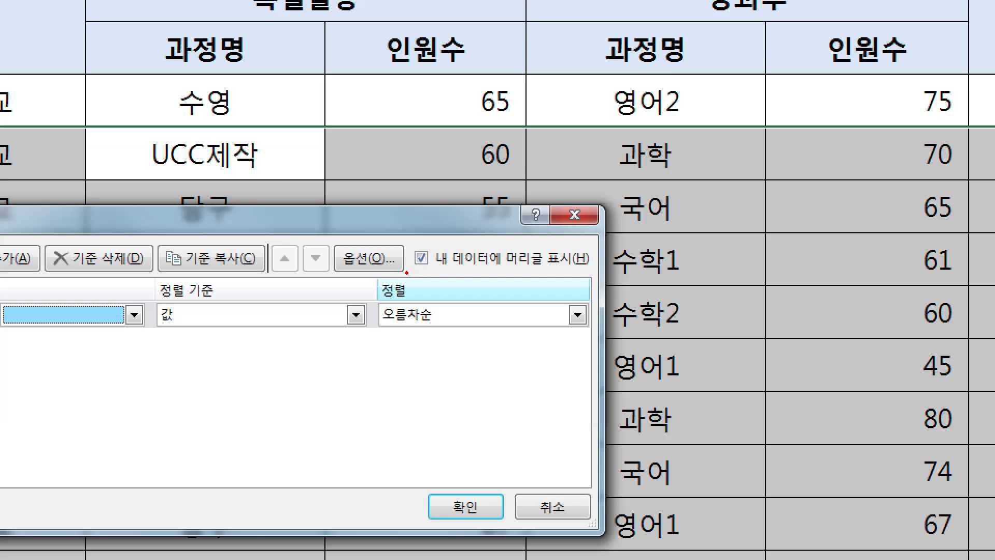
{"action": "left_click_drag", "start_coordinate": [407, 272], "coordinate": [573, 271]}
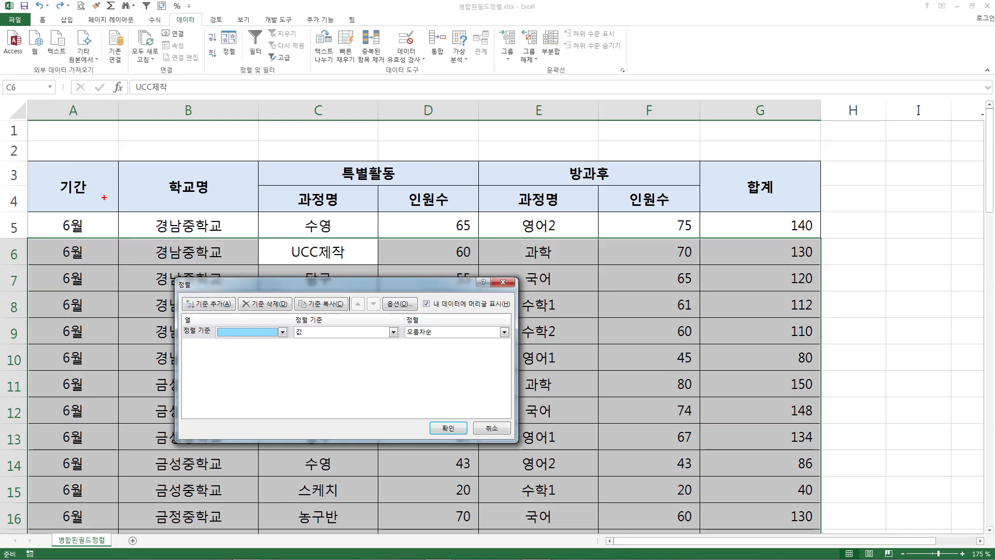
{"action": "left_click_drag", "start_coordinate": [50, 190], "coordinate": [530, 177]}
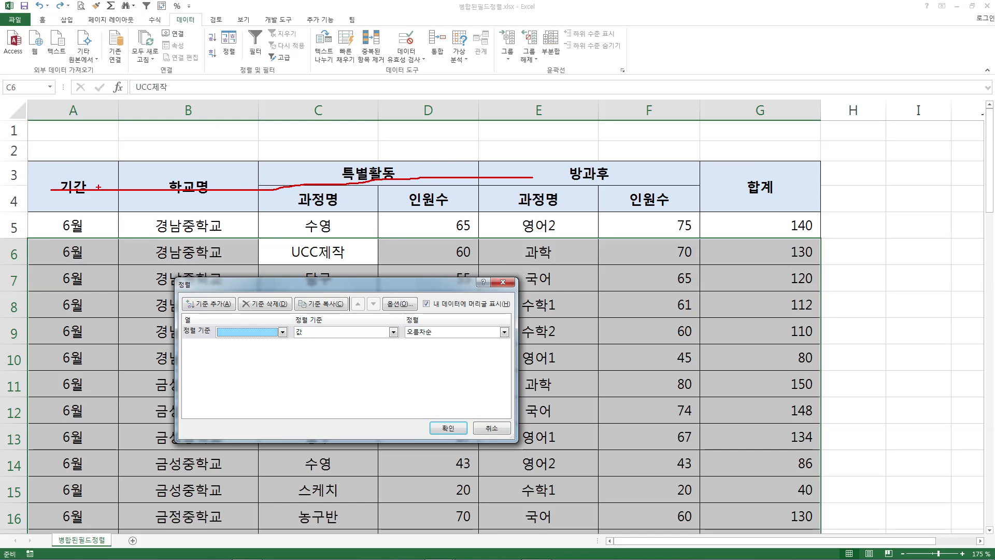
{"action": "mouse_move", "coordinate": [41, 207]}
{"action": "left_mouse_down"}
{"action": "mouse_move", "coordinate": [3, 196]}
{"action": "mouse_move", "coordinate": [48, 207]}
{"action": "left_mouse_up"}
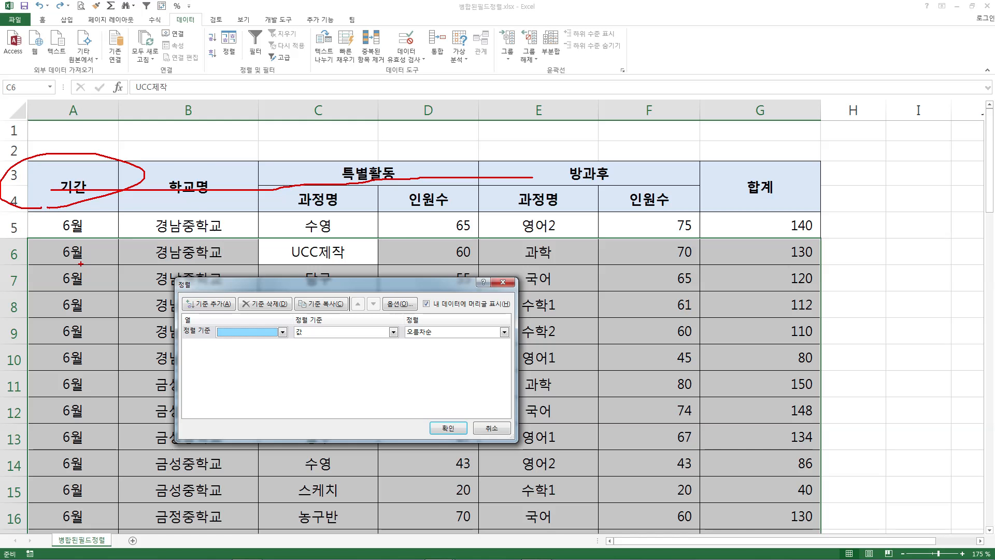
{"action": "key", "text": "e"}
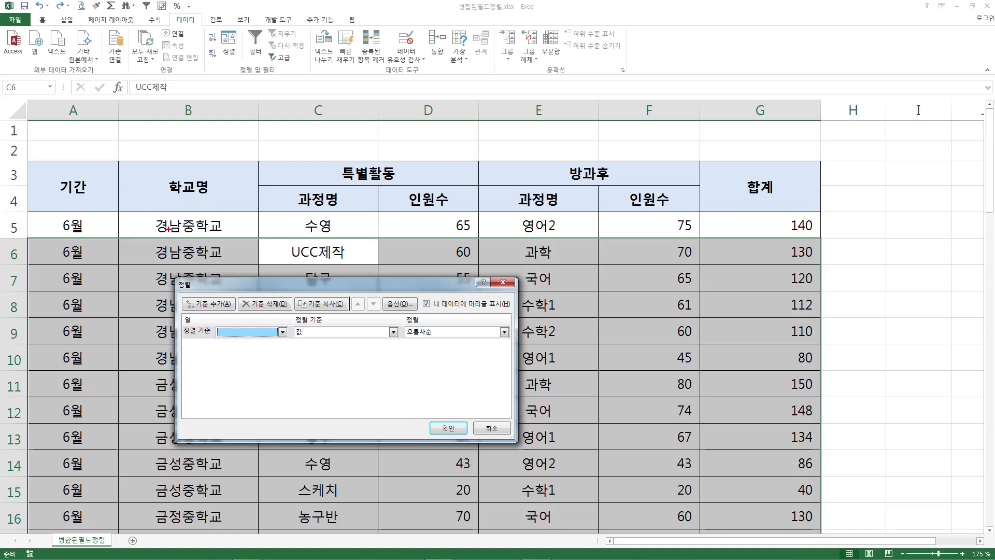
{"action": "left_click_drag", "start_coordinate": [58, 238], "coordinate": [297, 229]}
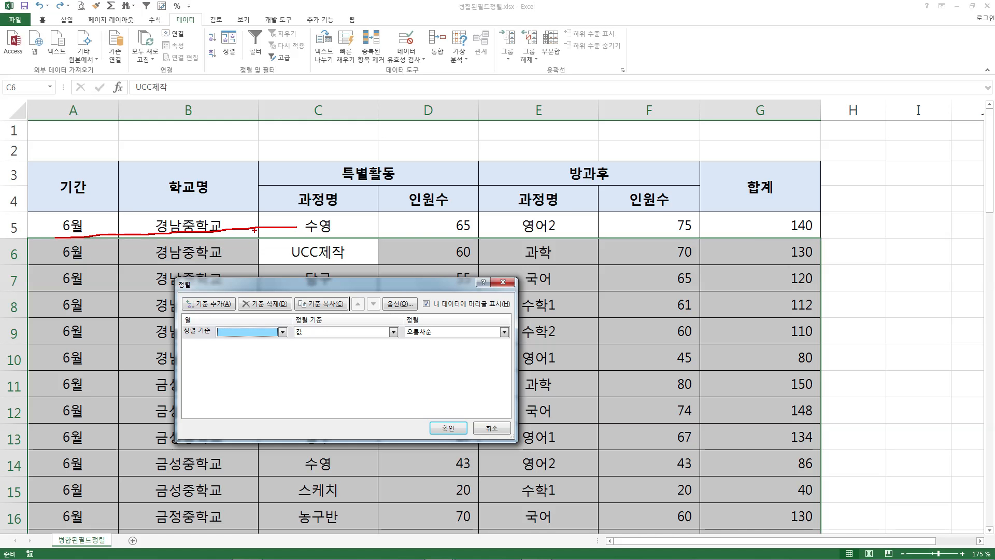
{"action": "key", "text": "Escape"}
{"action": "left_click", "coordinate": [283, 332]}
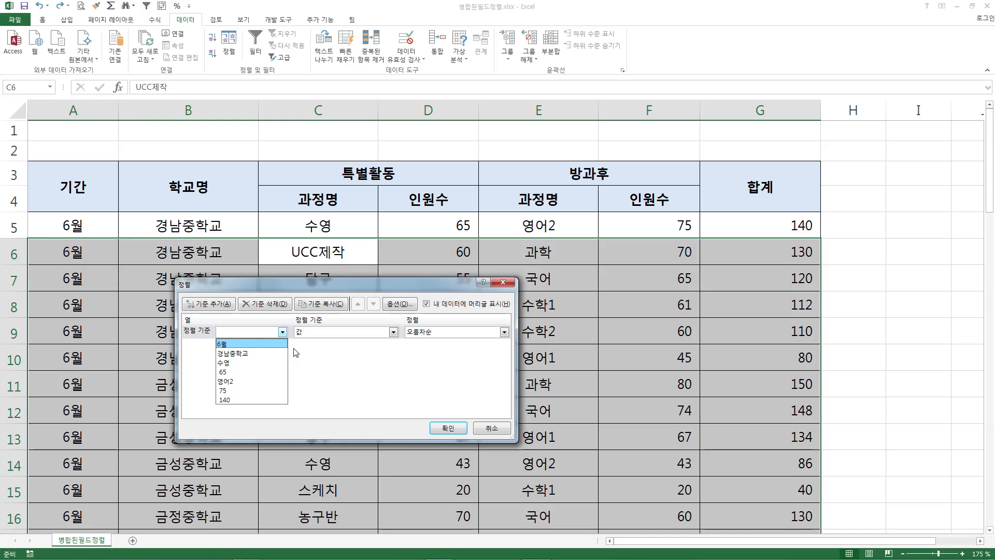
{"action": "left_click", "coordinate": [412, 344]}
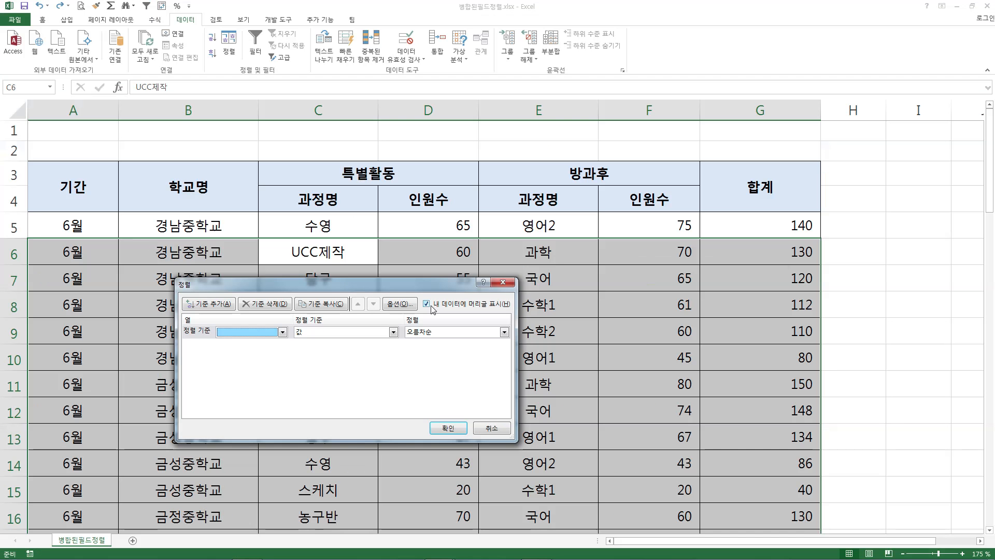
Step: Turn off the option that the data has headers and check the sort column choices
{"action": "left_click", "coordinate": [431, 306]}
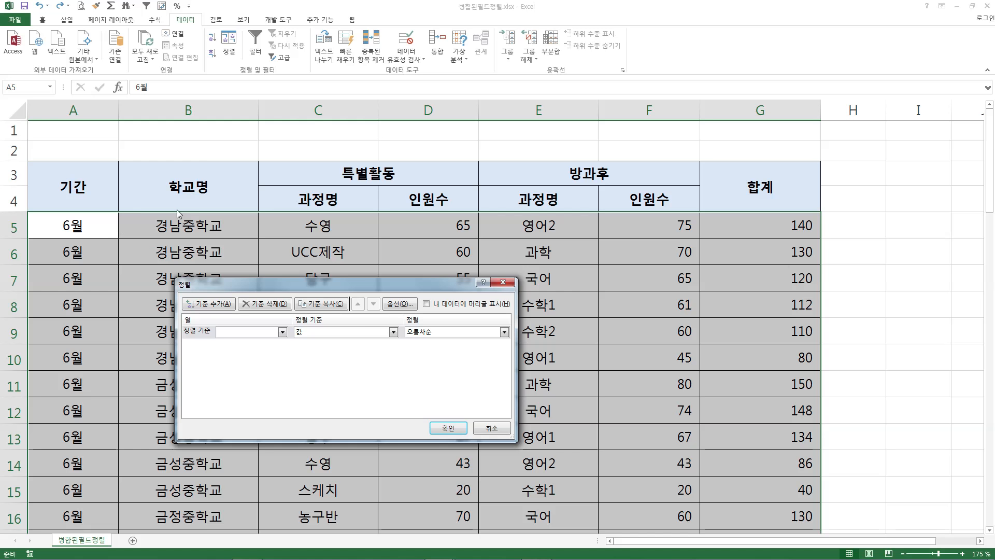
{"action": "left_click", "coordinate": [282, 332]}
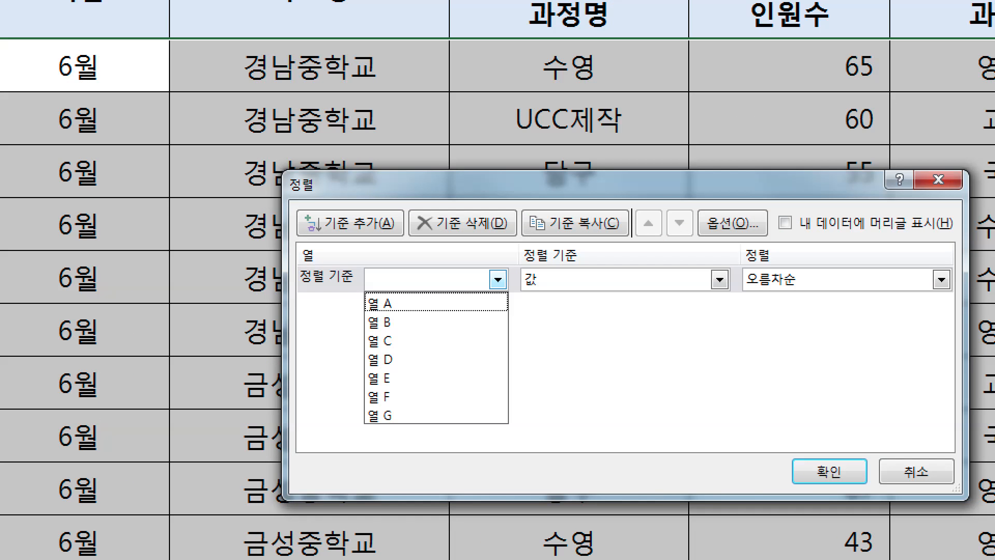
{"action": "key", "text": "Escape"}
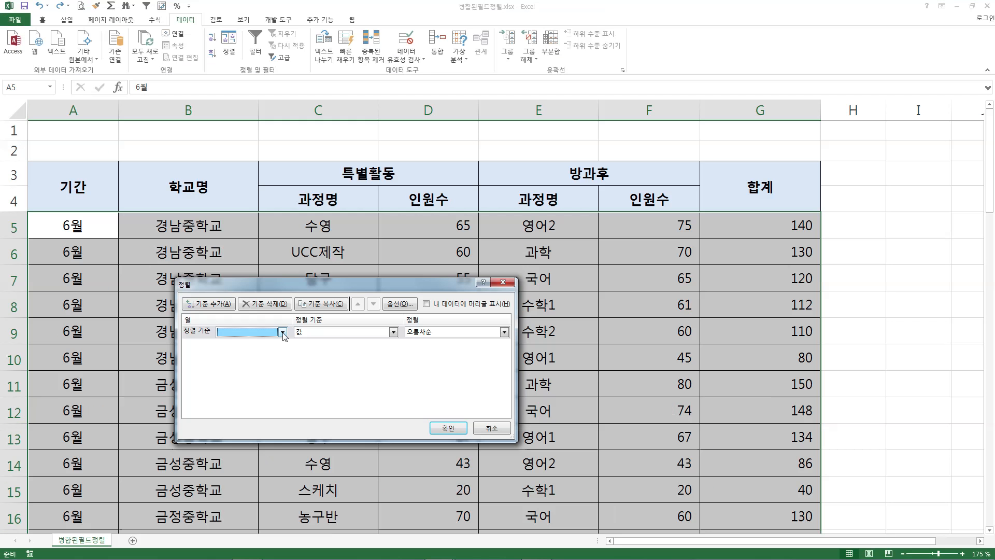
Step: Examine how the 학교명 header relates to the column letters offered as sort keys
{"action": "key", "text": "ctrl+2"}
{"action": "left_click_drag", "start_coordinate": [234, 176], "coordinate": [158, 199]}
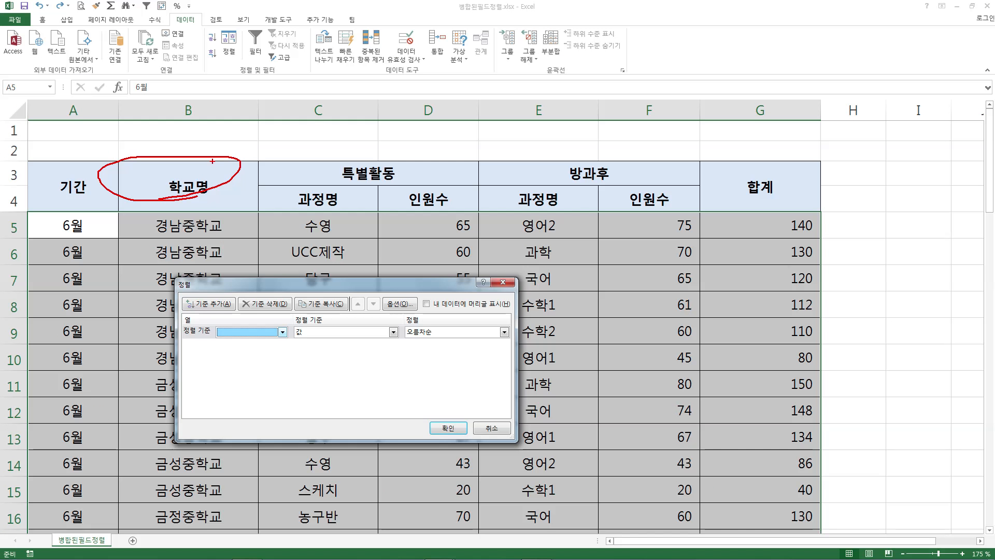
{"action": "key", "text": "Escape"}
{"action": "left_click", "coordinate": [280, 333]}
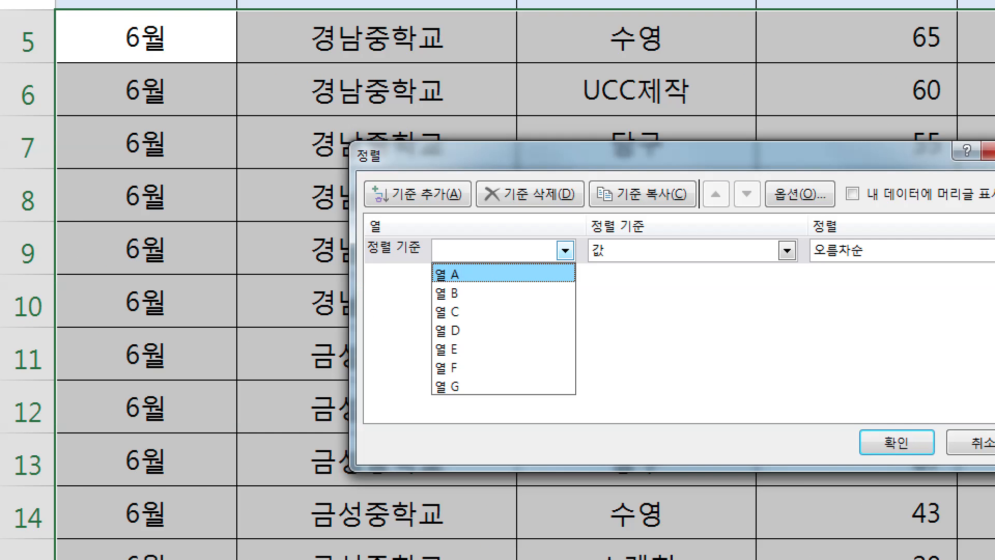
{"action": "key", "text": "Escape"}
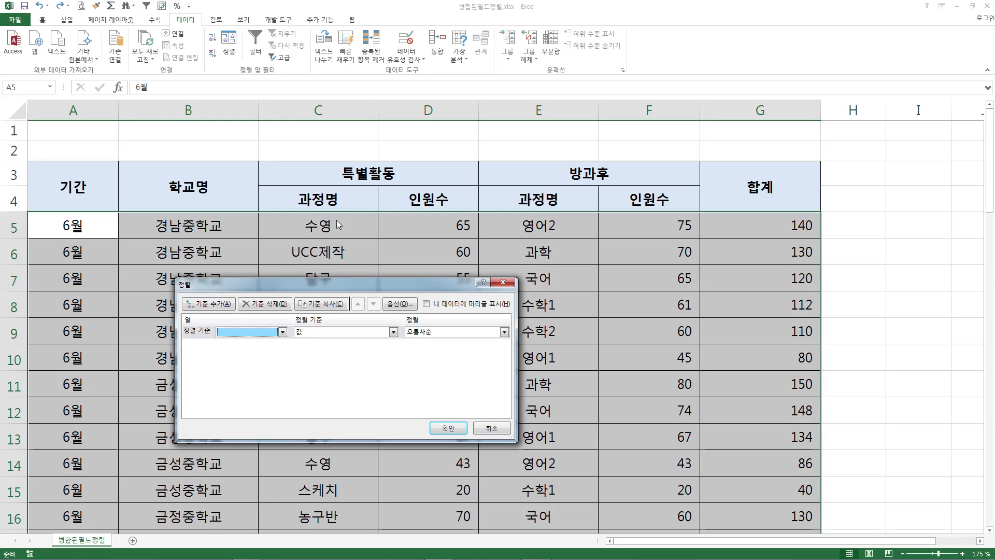
{"action": "left_click", "coordinate": [283, 335]}
{"action": "key", "text": "ctrl+1"}
{"action": "left_click", "coordinate": [281, 351]}
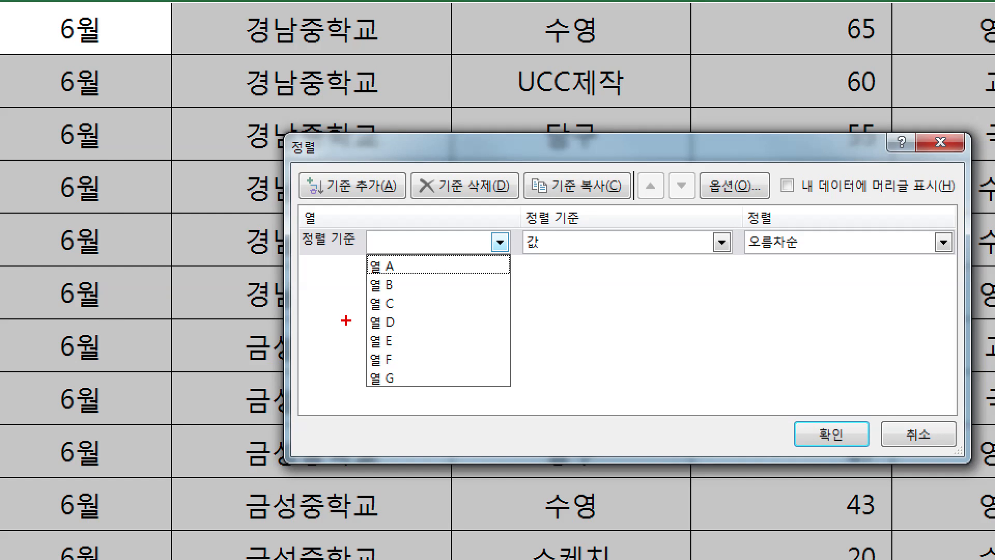
{"action": "left_click_drag", "start_coordinate": [205, 371], "coordinate": [216, 370]}
{"action": "left_click_drag", "start_coordinate": [367, 320], "coordinate": [425, 318]}
{"action": "key", "text": "Escape"}
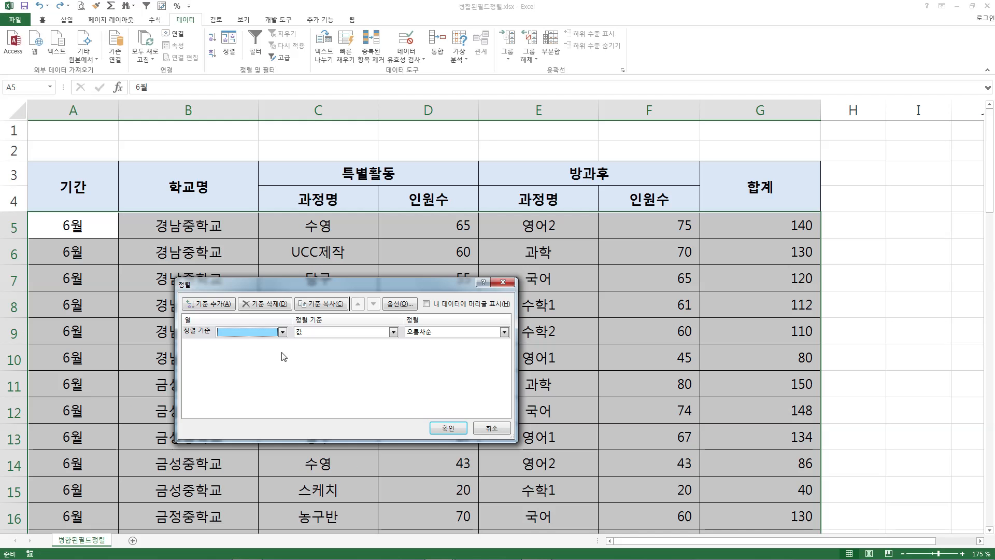
Step: Set the first sort level to column B (열 B) for the school names
{"action": "left_click", "coordinate": [270, 334]}
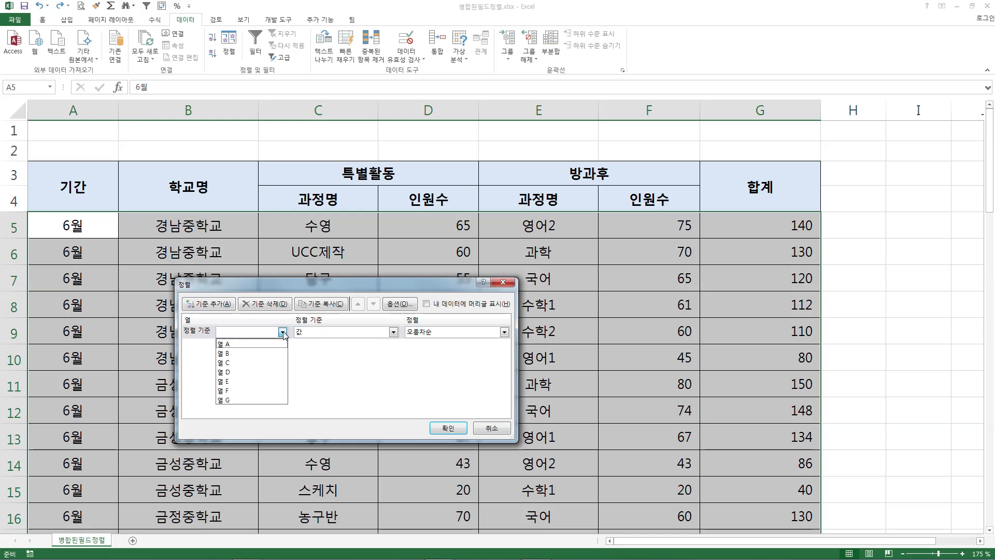
{"action": "left_click", "coordinate": [243, 353]}
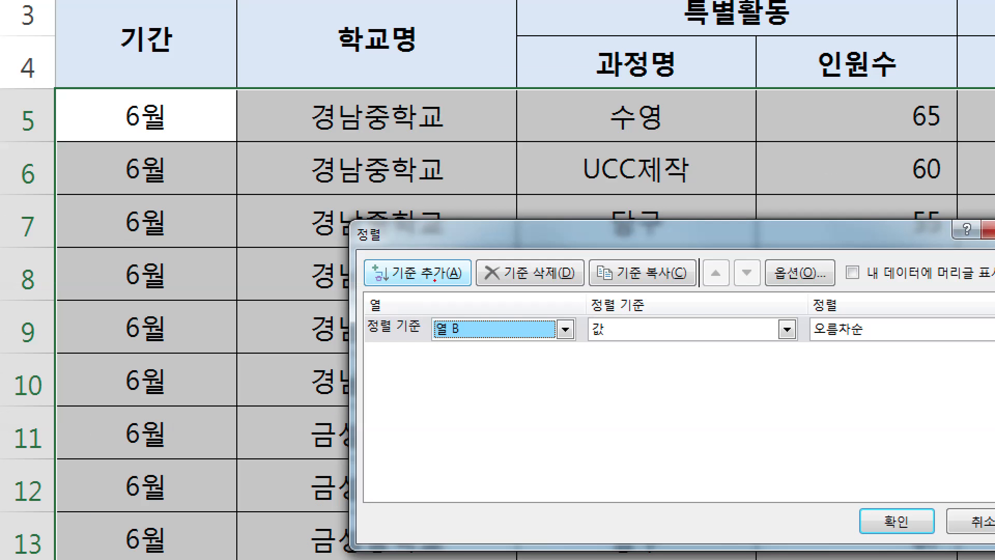
Step: Add a second sort level and set its column to 열 G for the 합계 values
{"action": "mouse_move", "coordinate": [431, 245]}
{"action": "left_mouse_down"}
{"action": "mouse_move", "coordinate": [441, 268]}
{"action": "mouse_move", "coordinate": [461, 238]}
{"action": "left_mouse_up"}
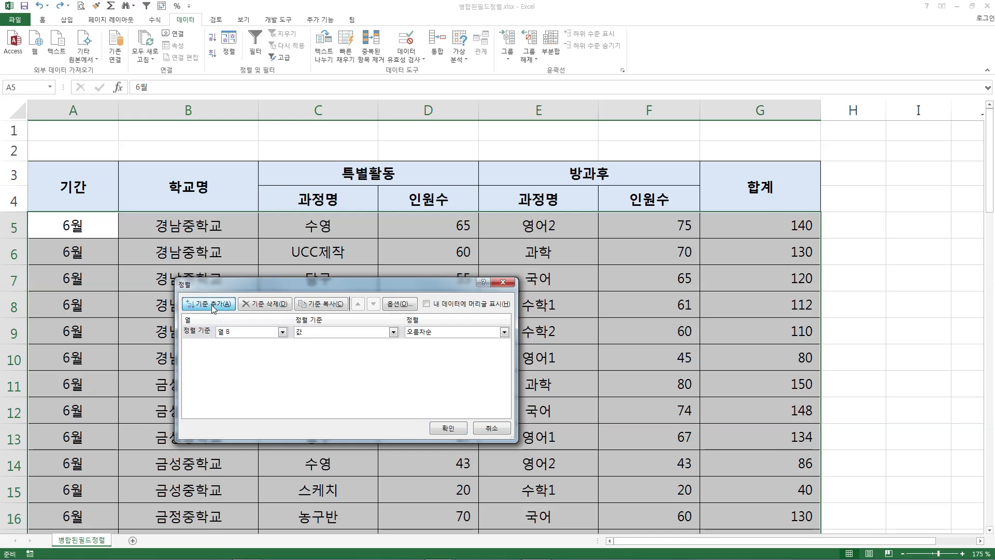
{"action": "left_click", "coordinate": [267, 275]}
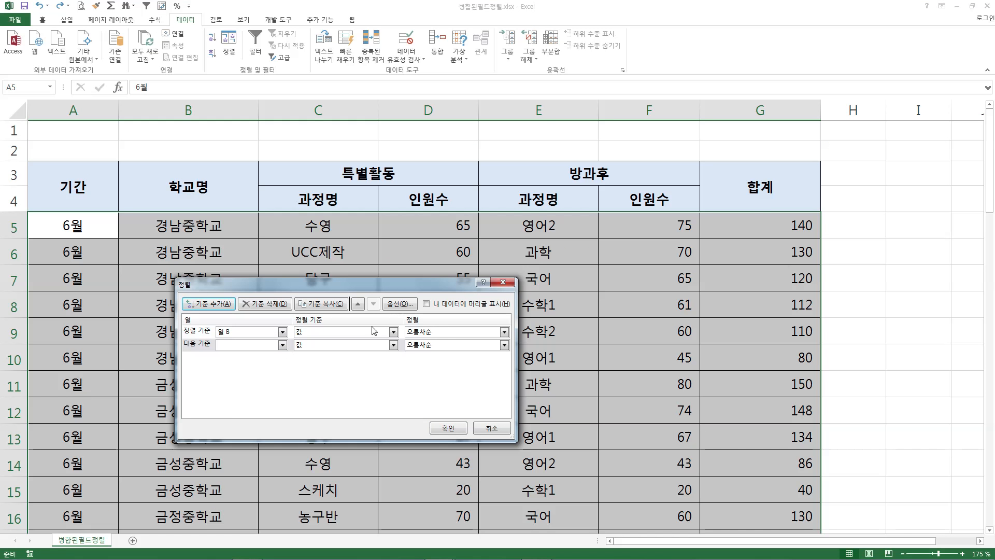
{"action": "left_click", "coordinate": [282, 344]}
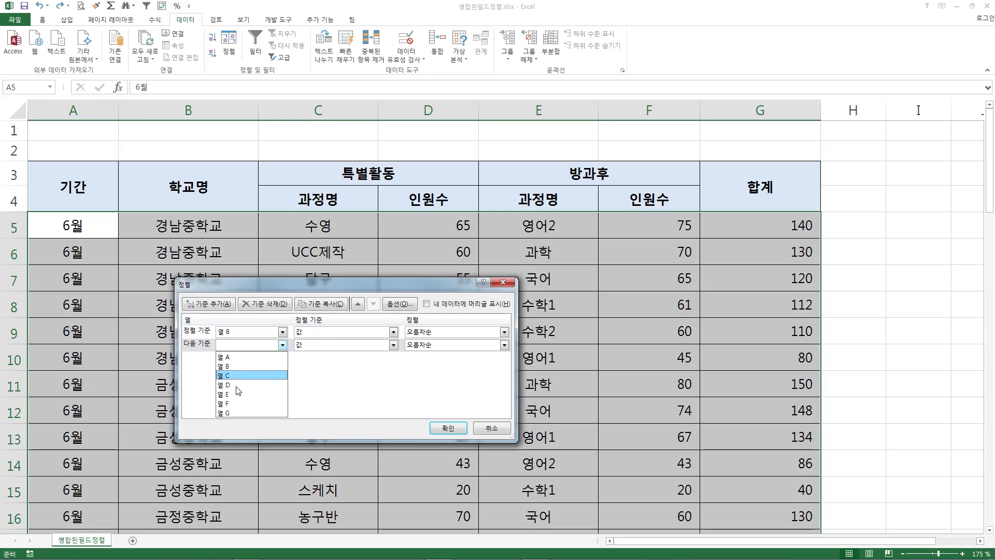
{"action": "left_click", "coordinate": [227, 413]}
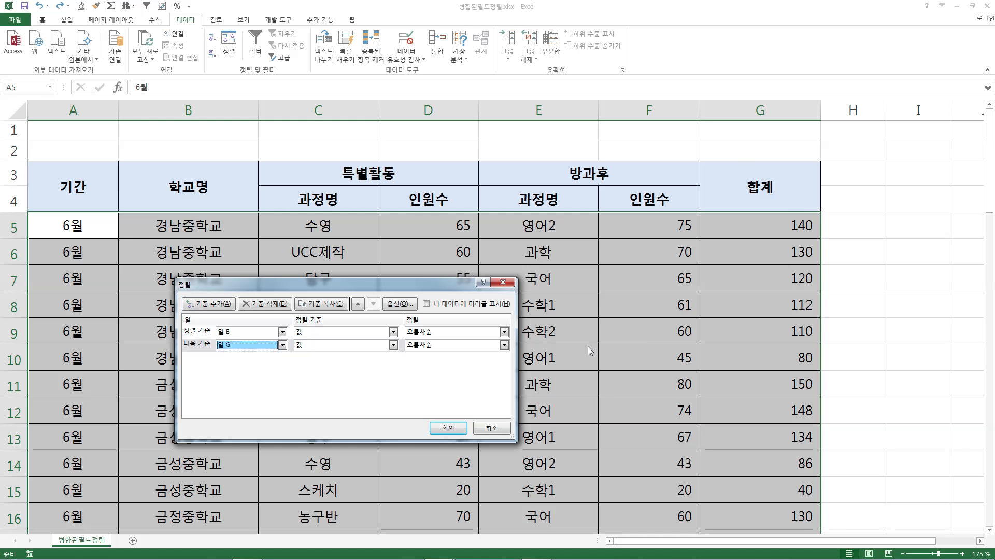
Step: Set the order of the second sort level, column G, to descending (내림차순)
{"action": "left_click", "coordinate": [493, 347]}
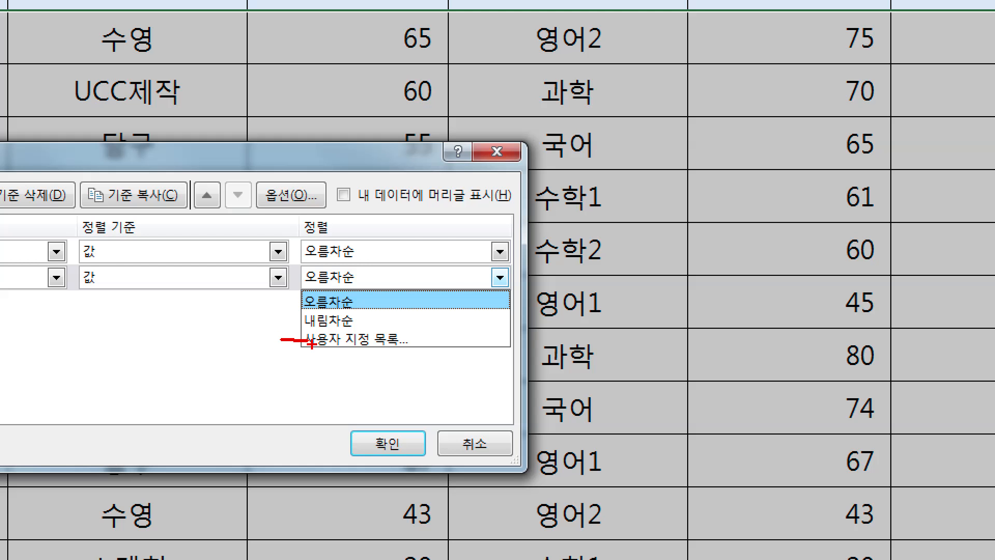
{"action": "left_click_drag", "start_coordinate": [297, 328], "coordinate": [352, 327]}
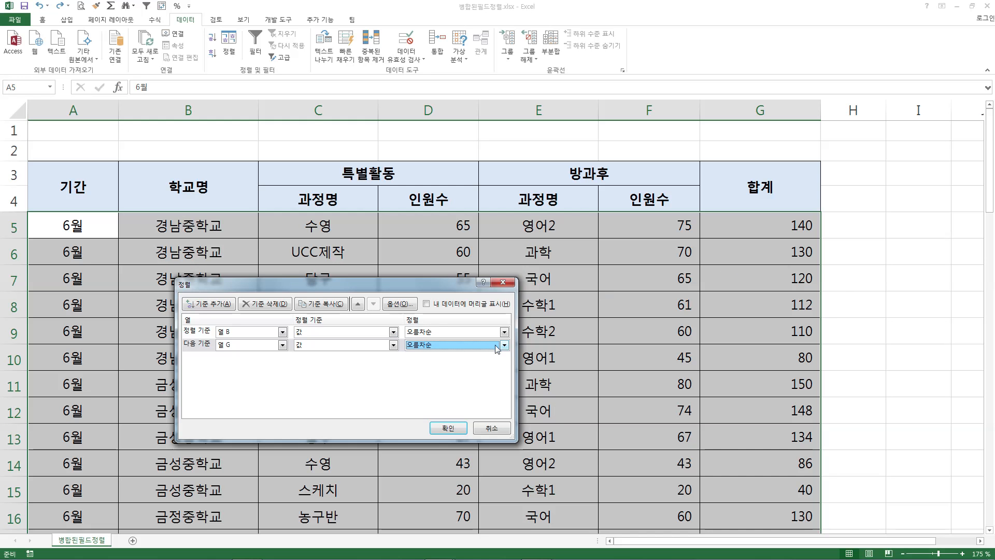
{"action": "left_click", "coordinate": [499, 278]}
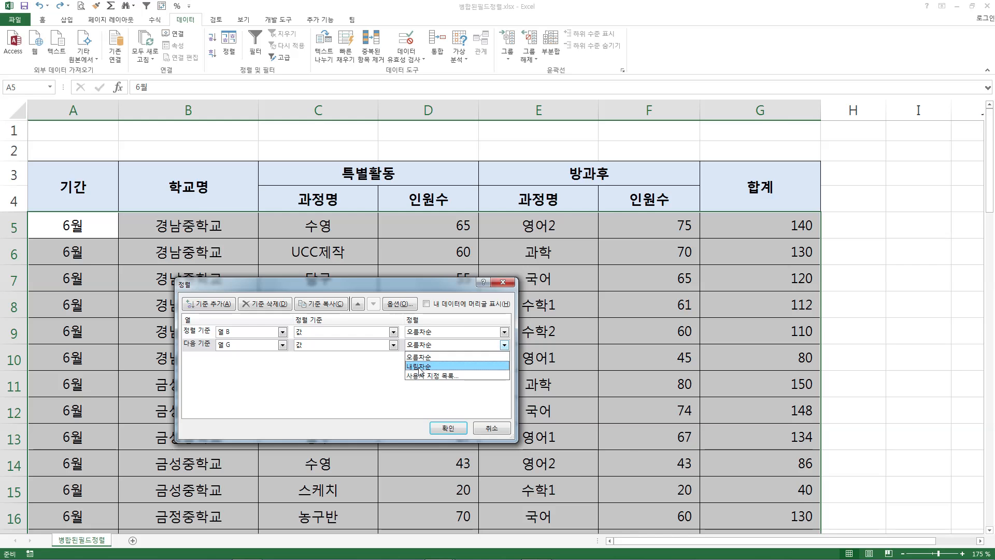
{"action": "left_click", "coordinate": [332, 318]}
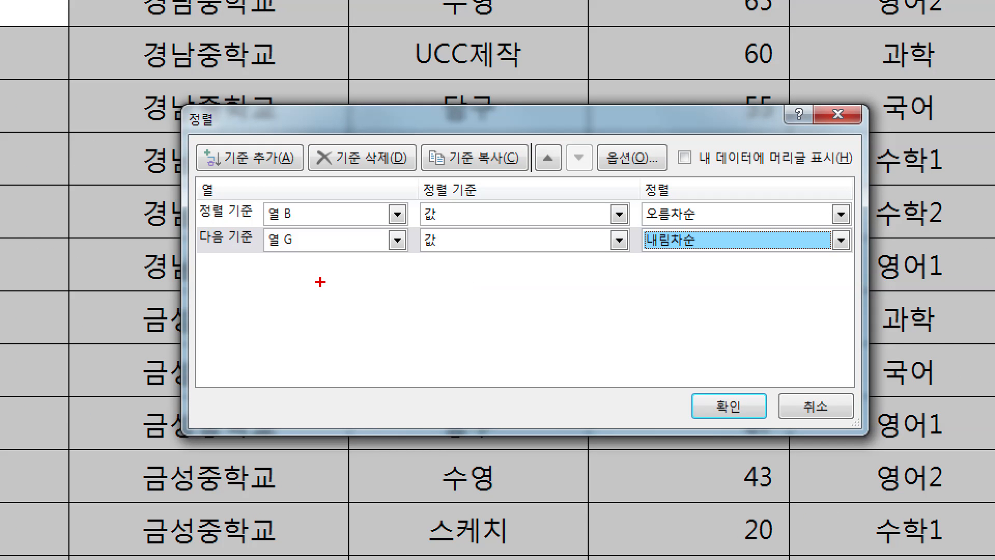
Step: Apply the two-level sort to the data rows and check the order of schools and totals
{"action": "left_click_drag", "start_coordinate": [268, 225], "coordinate": [300, 226]}
{"action": "left_click_drag", "start_coordinate": [257, 255], "coordinate": [331, 255]}
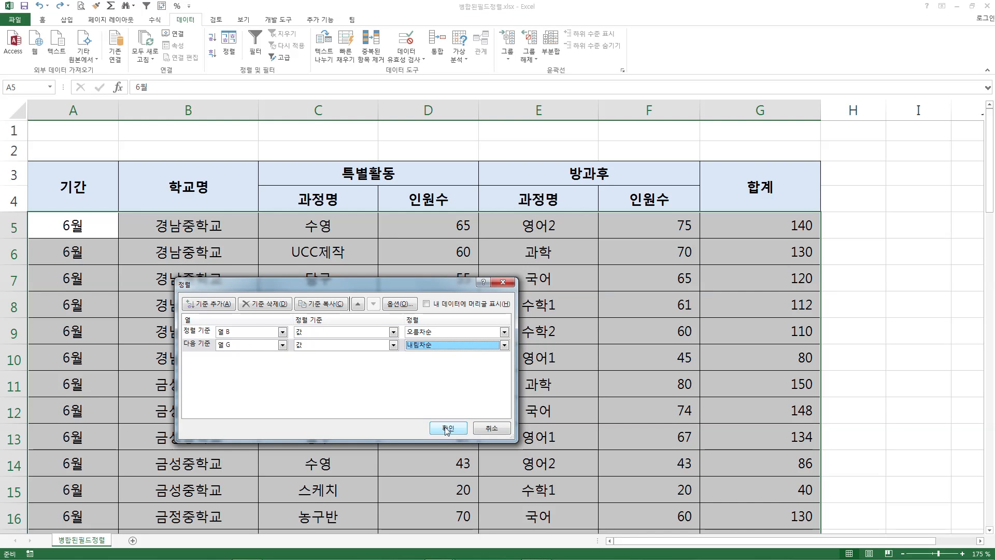
{"action": "left_click", "coordinate": [459, 425]}
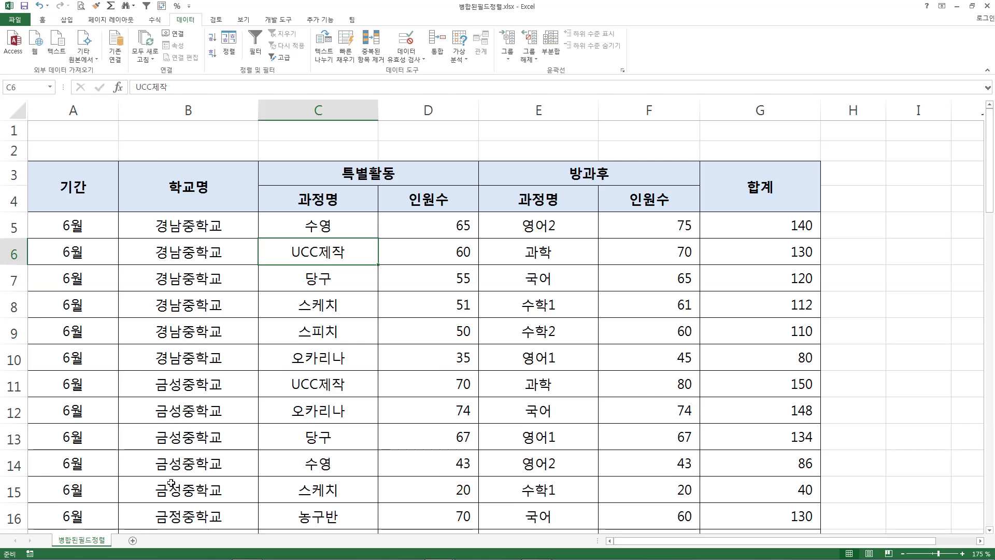
{"action": "scroll", "coordinate": [171, 474], "scroll_direction": "down", "scroll_amount": 6}
{"action": "scroll", "coordinate": [178, 474], "scroll_direction": "up", "scroll_amount": 4}
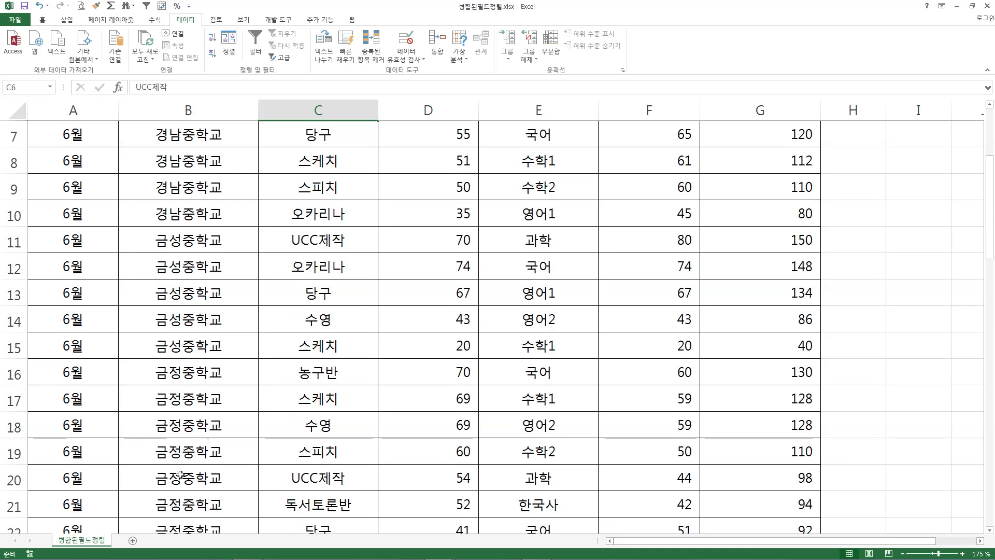
{"action": "scroll", "coordinate": [171, 519], "scroll_direction": "up", "scroll_amount": 1}
{"action": "scroll", "coordinate": [178, 421], "scroll_direction": "up", "scroll_amount": 1}
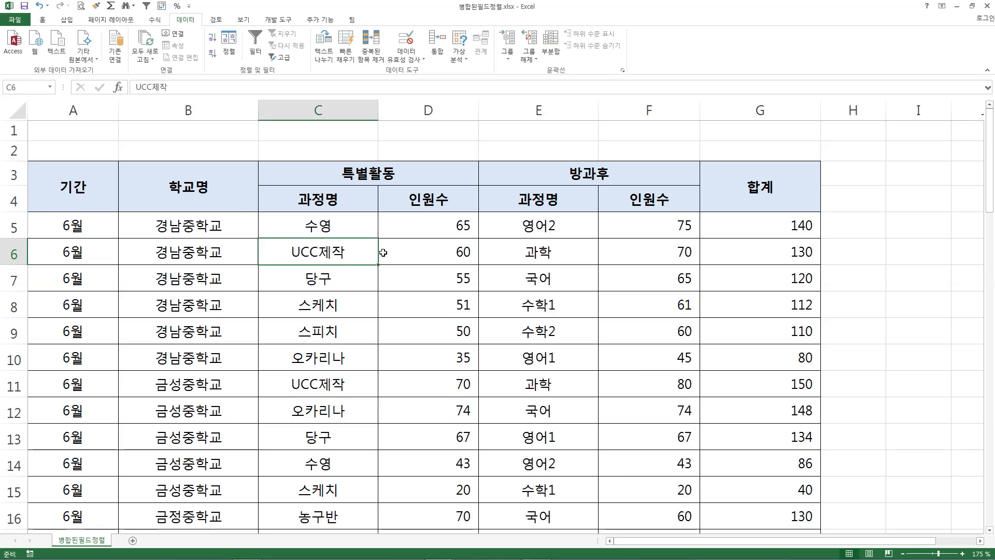
Step: Examine the merged header cells 기간, 학교명 and 특별활동 and the subheaders 과정명 and 인원수 beneath it
{"action": "left_click", "coordinate": [87, 182]}
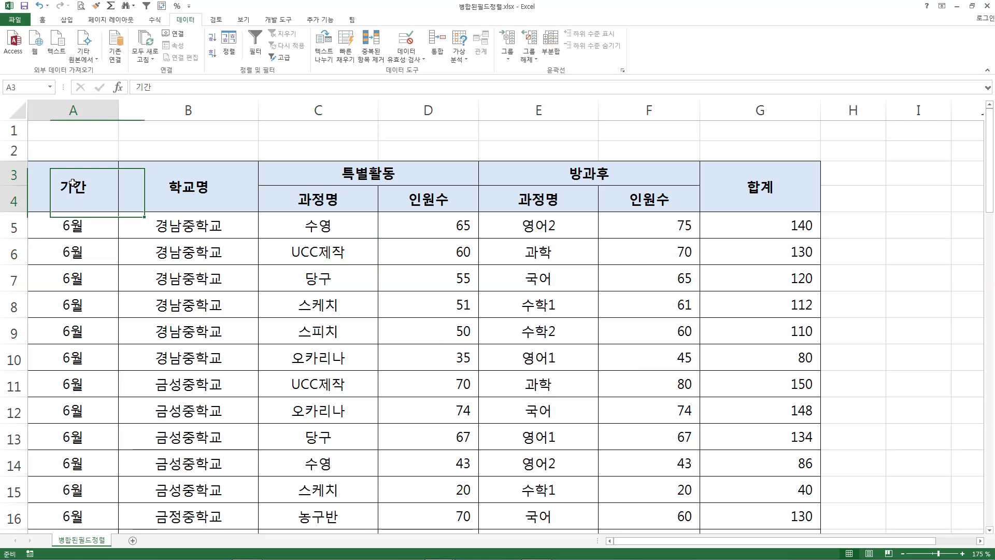
{"action": "left_click", "coordinate": [214, 181]}
{"action": "left_click", "coordinate": [414, 166]}
{"action": "left_click", "coordinate": [342, 198]}
{"action": "left_click", "coordinate": [426, 198]}
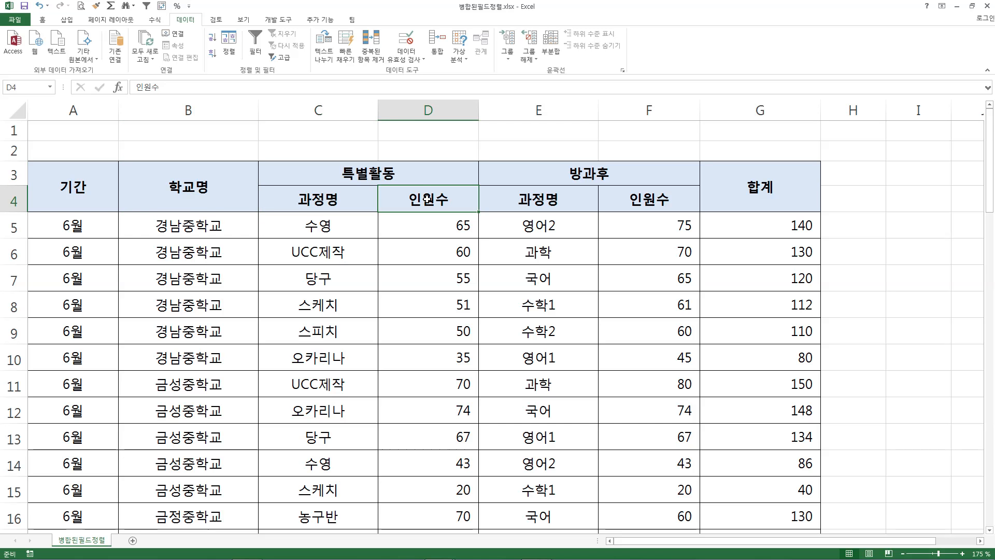